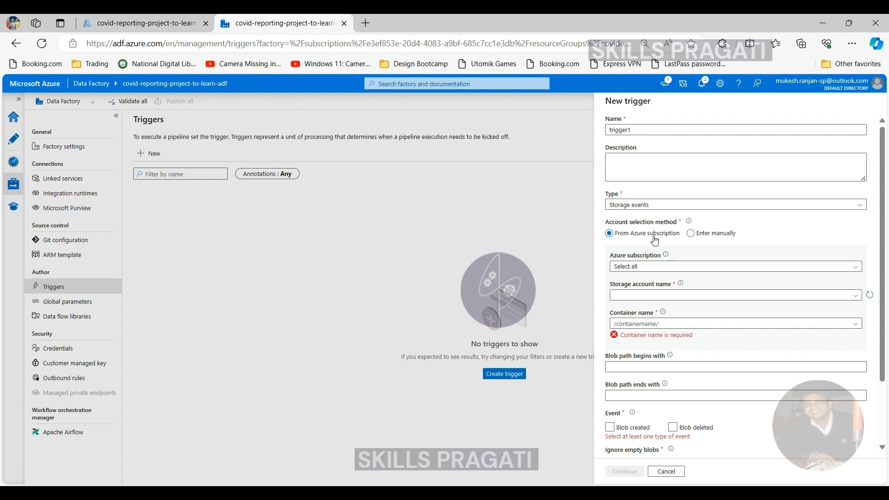
pyautogui.click(657, 204)
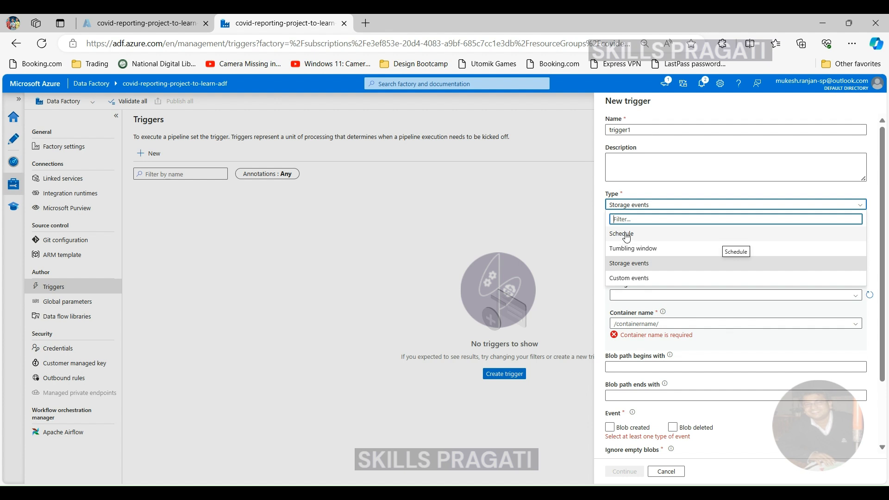
pyautogui.click(626, 235)
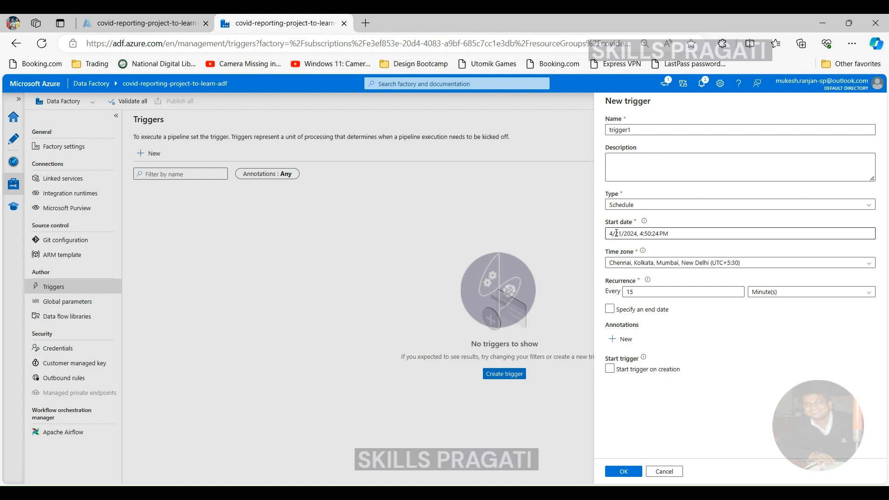
pyautogui.click(661, 207)
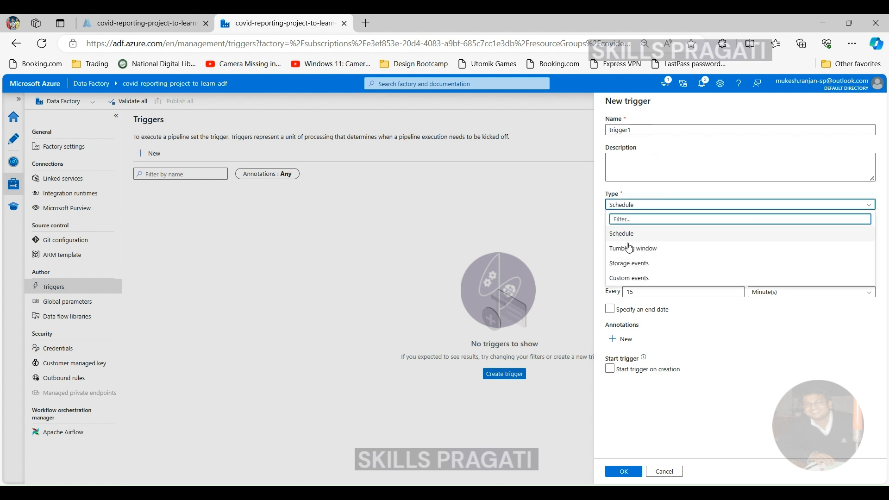
pyautogui.click(625, 263)
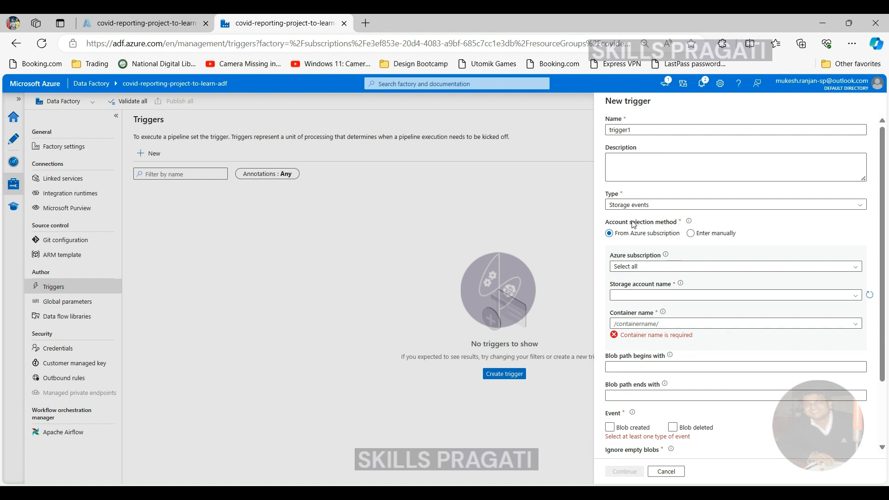
# - Point the storage events trigger to the Free Trial subscription, storage account covidreportingprojectsa, and container population
pyautogui.click(679, 268)
pyautogui.click(639, 293)
pyautogui.click(639, 296)
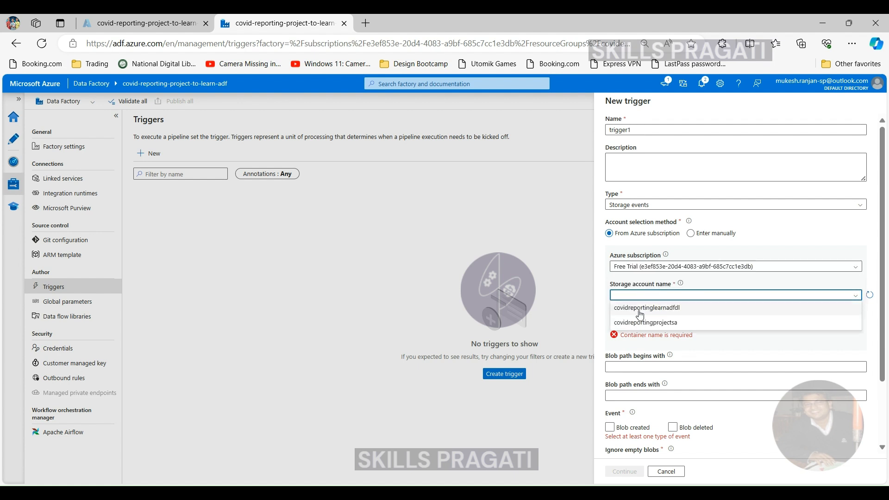
pyautogui.click(631, 306)
pyautogui.click(638, 322)
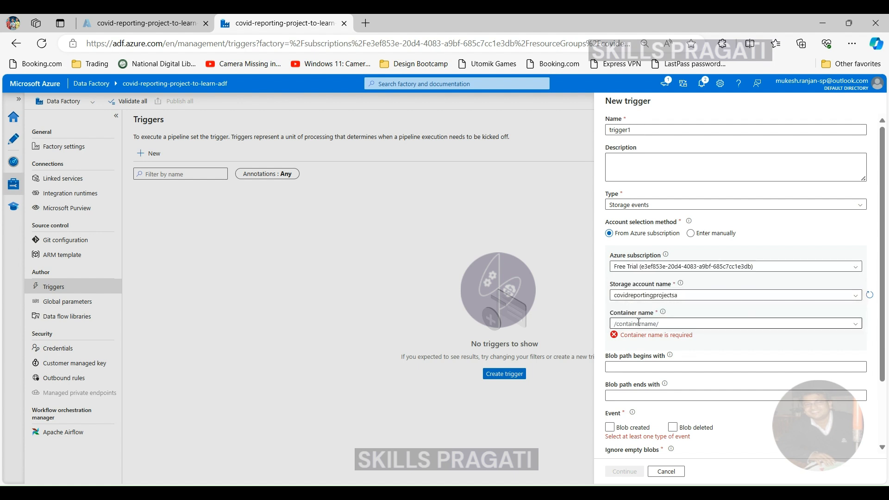
pyautogui.click(667, 333)
pyautogui.click(643, 356)
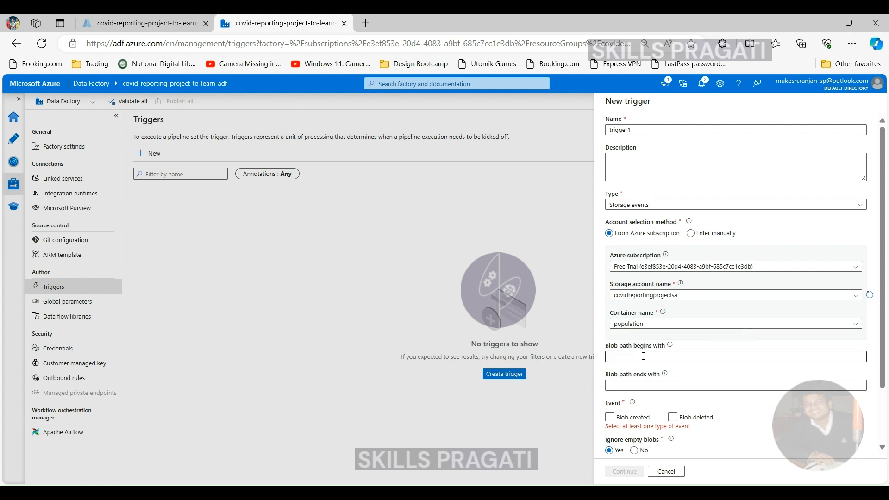
# - Limit the trigger to blob paths beginning with population_by_age.tsv.gz and fire it on the Blob created event
pyautogui.click(643, 356)
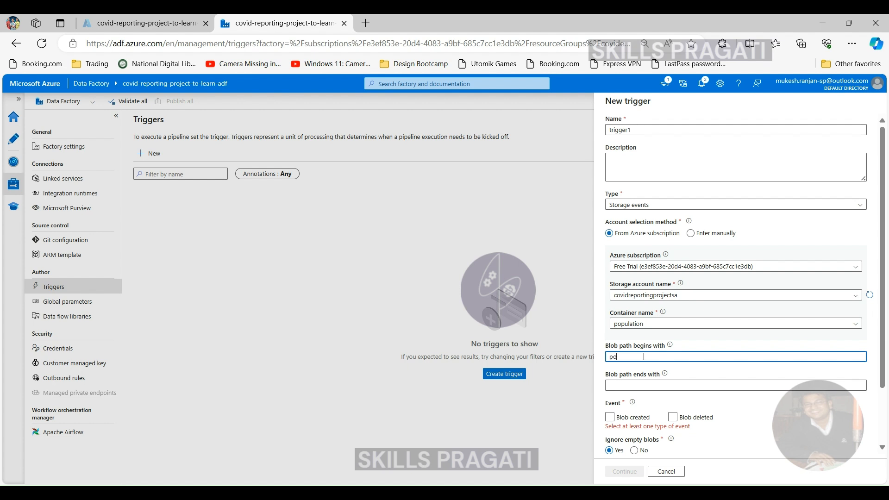
pyautogui.write('population_by_age.tsv.gz')
pyautogui.click(609, 417)
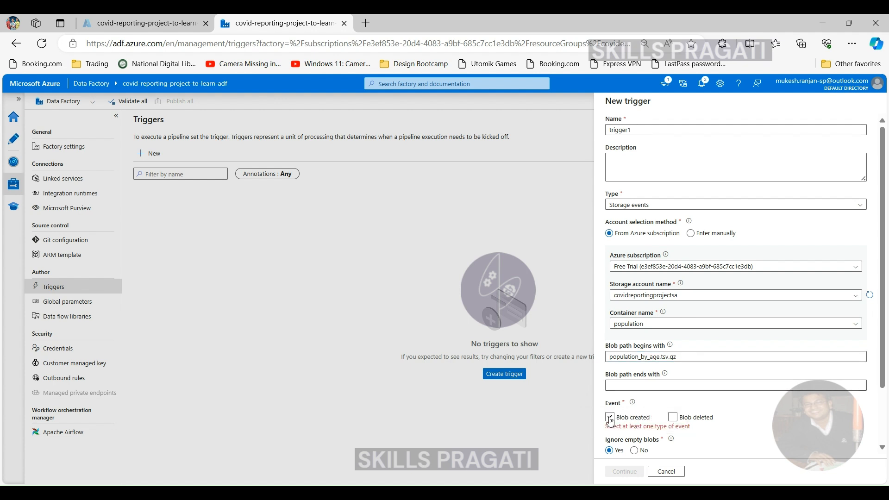
# - Enable starting the trigger on creation and try to create the trigger through its data preview
pyautogui.scroll(-2, 721, 388)
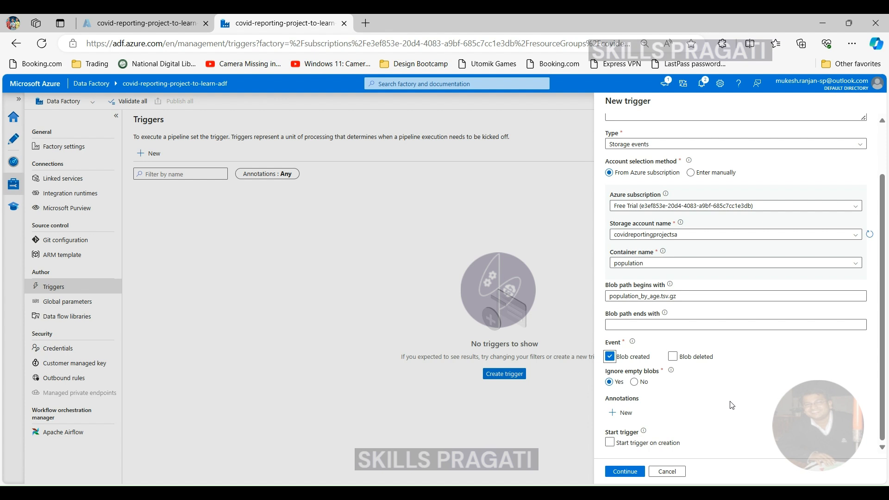
pyautogui.click(608, 444)
pyautogui.click(616, 473)
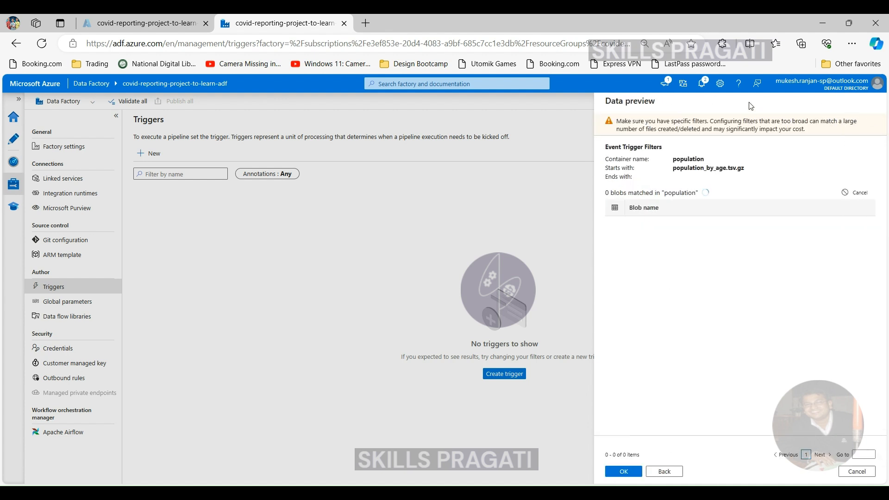
pyautogui.click(622, 472)
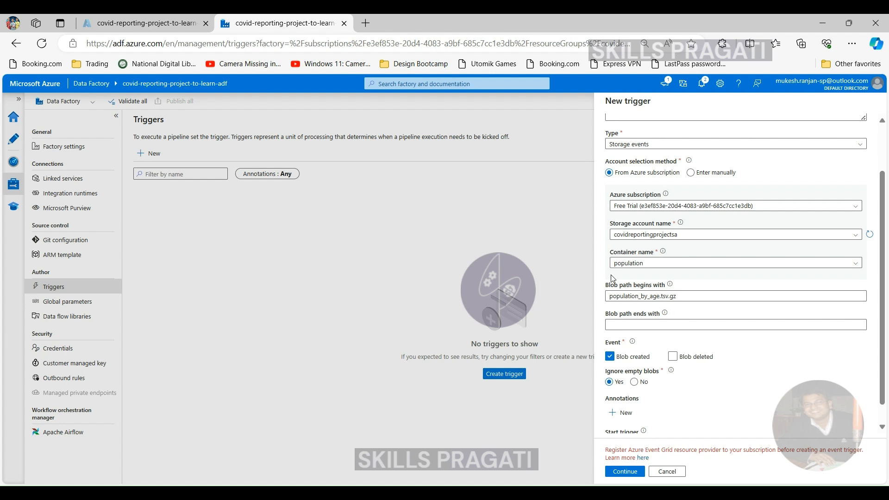
# - Switch to the Azure portal and open the Subscriptions service from the list of all services
pyautogui.click(159, 24)
pyautogui.click(16, 85)
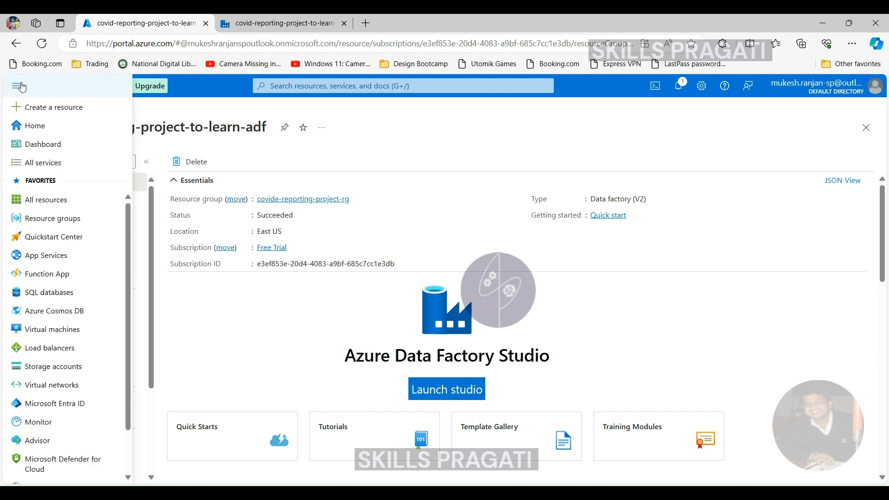
pyautogui.click(39, 163)
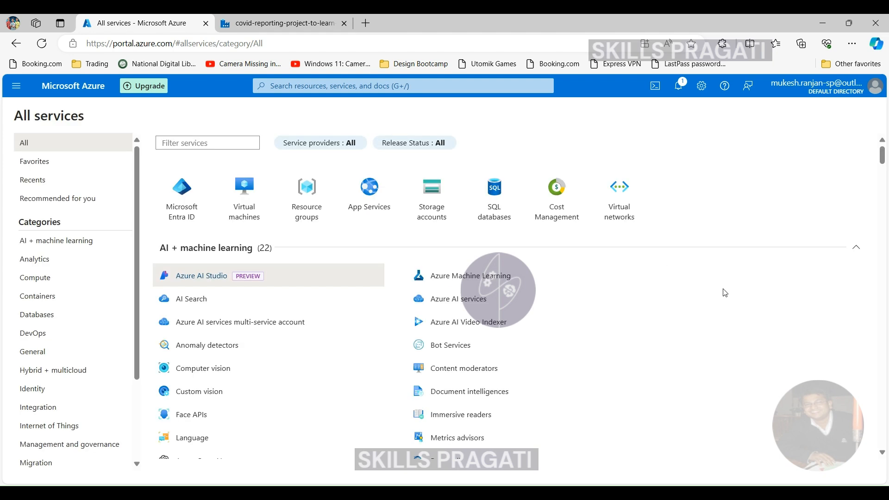
pyautogui.scroll(-6, 722, 285)
pyautogui.scroll(6, 725, 293)
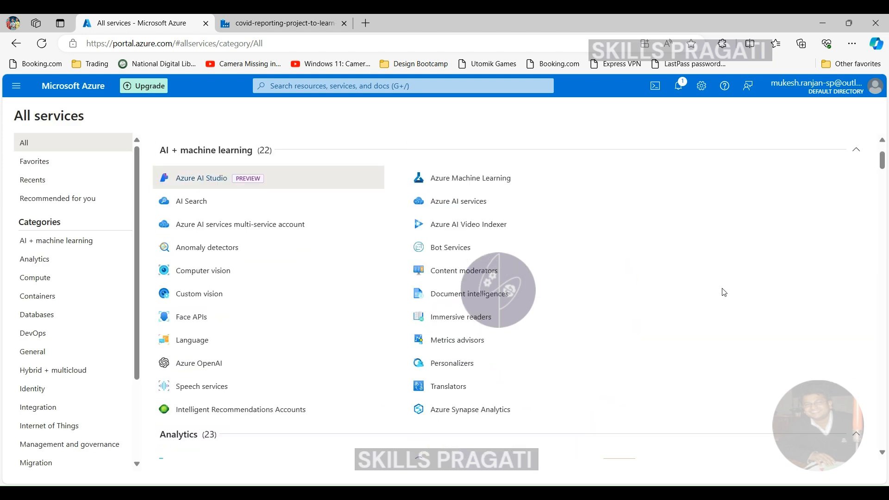
pyautogui.click(183, 144)
pyautogui.write('subs')
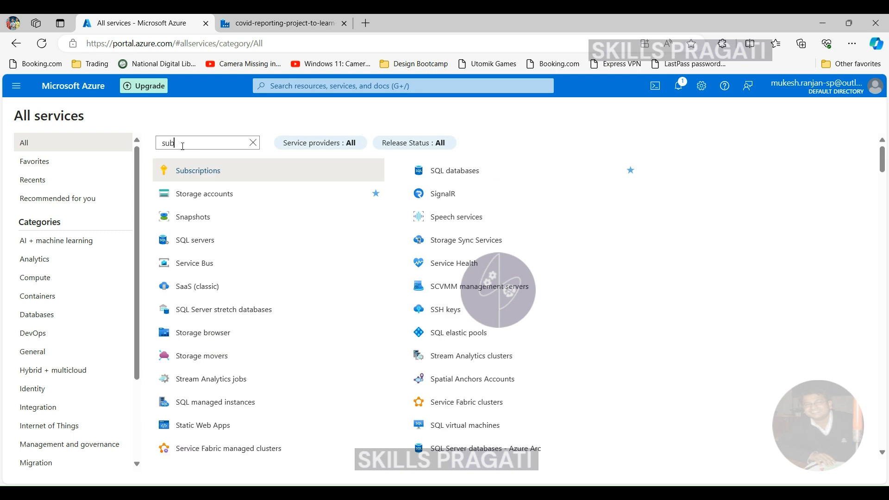
pyautogui.click(189, 170)
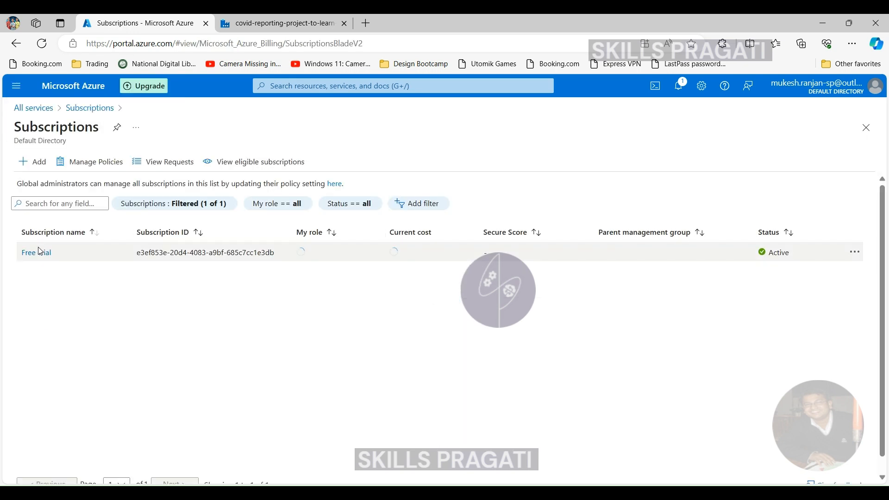
# - Open the resource providers of the Free Trial subscription and filter them by "event"
pyautogui.click(38, 245)
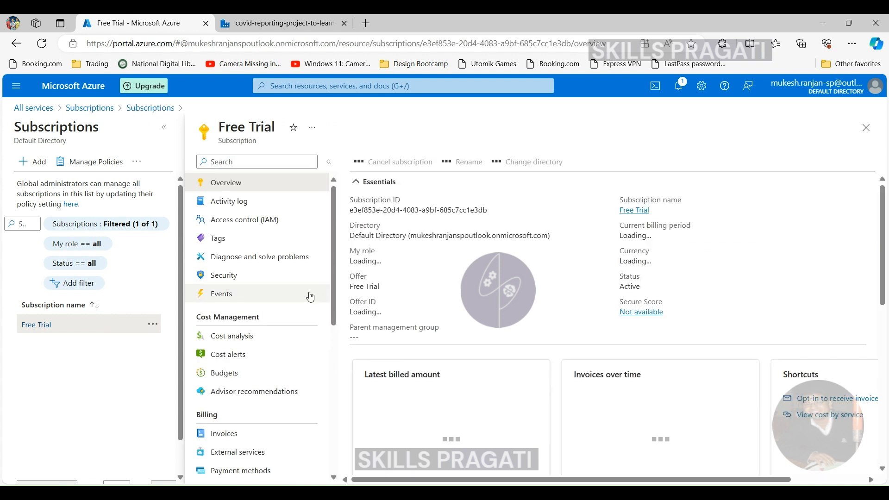
pyautogui.scroll(-5, 308, 296)
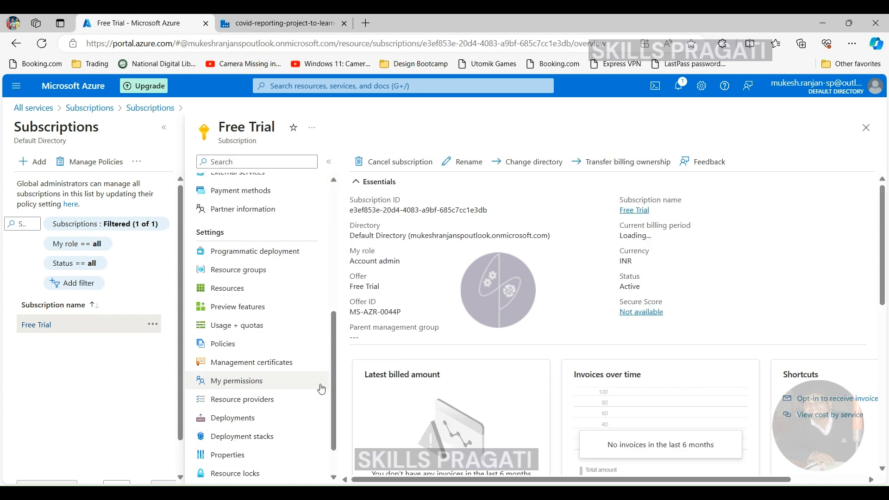
pyautogui.click(253, 405)
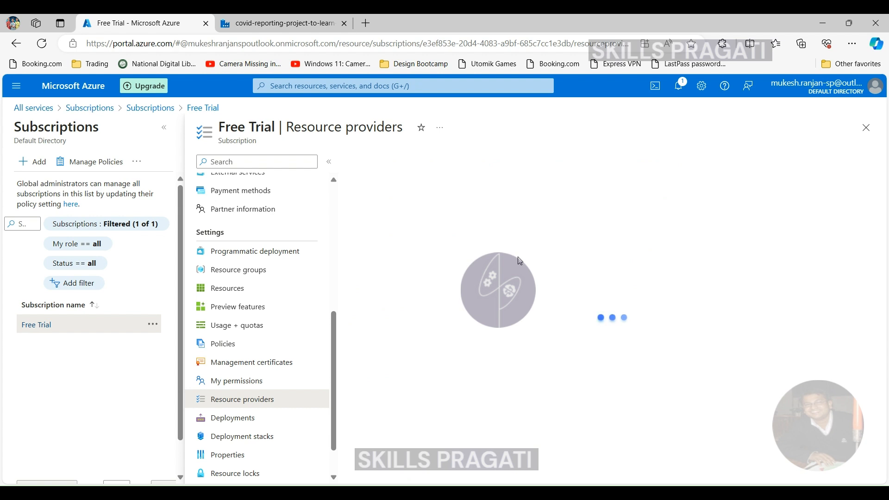
pyautogui.click(447, 184)
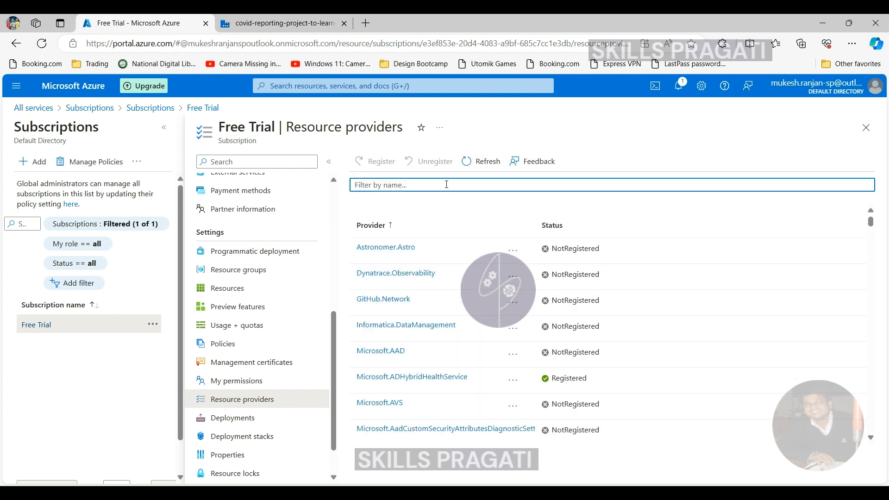
pyautogui.write('event')
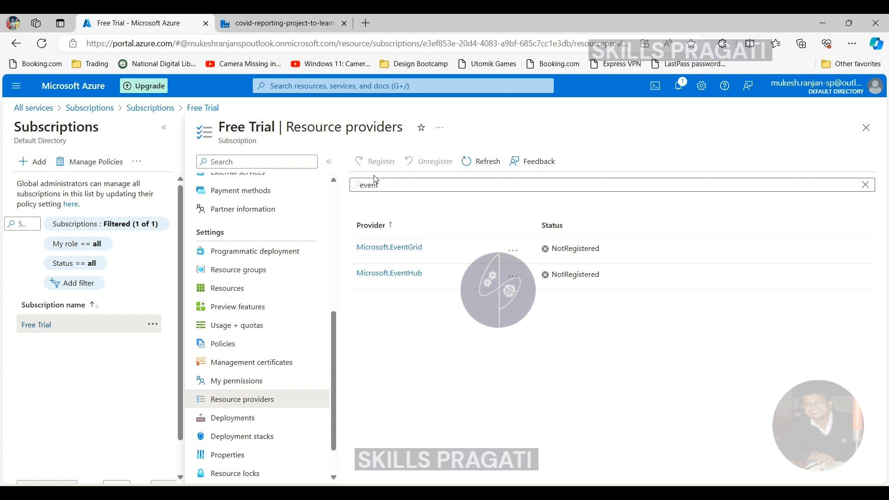
# - Register the Microsoft.EventGrid resource provider and refresh the provider list
pyautogui.click(390, 246)
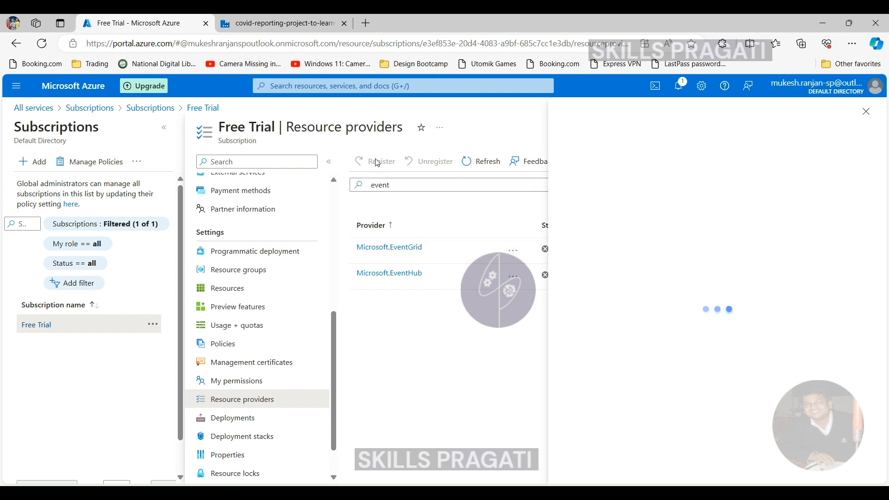
pyautogui.click(513, 276)
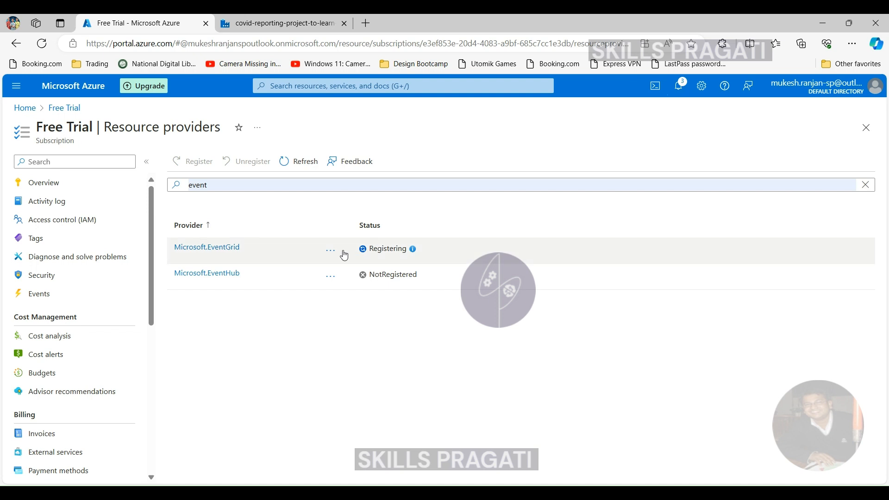
pyautogui.moveTo(418, 251)
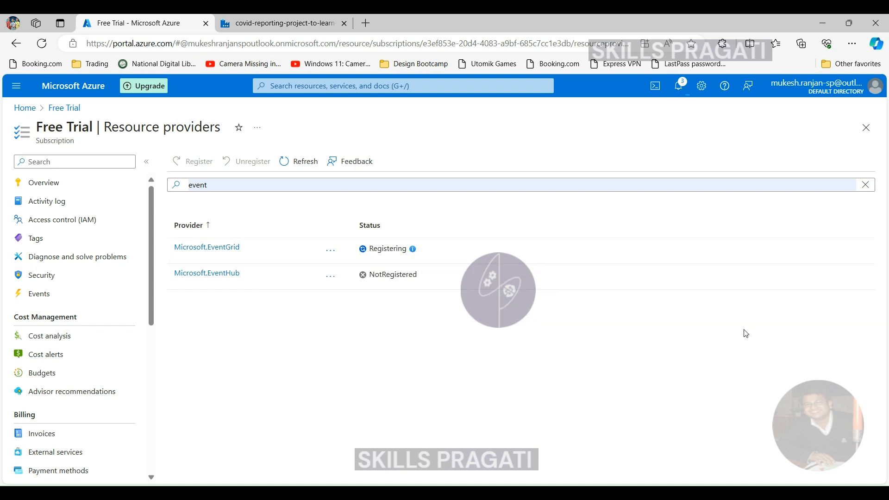
pyautogui.click(298, 161)
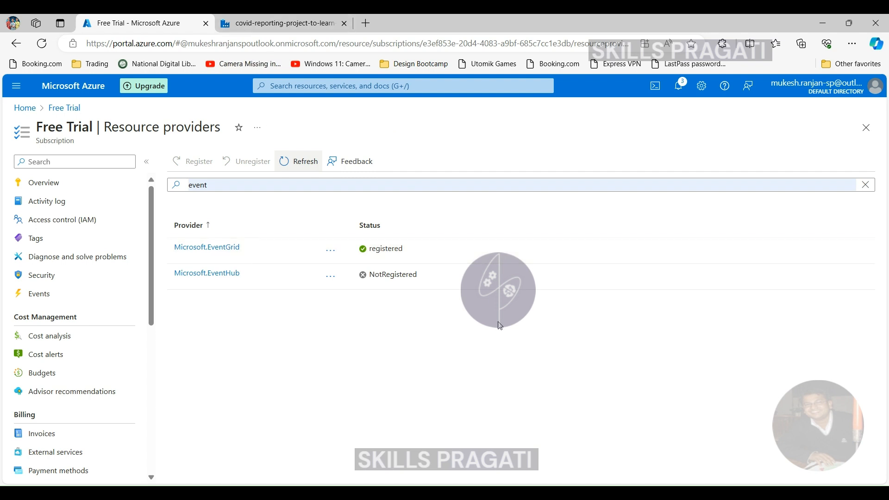
# - Back in Azure Data Factory, create the trigger with the name tr_ingest_population_data and try to publish all changes
pyautogui.click(277, 24)
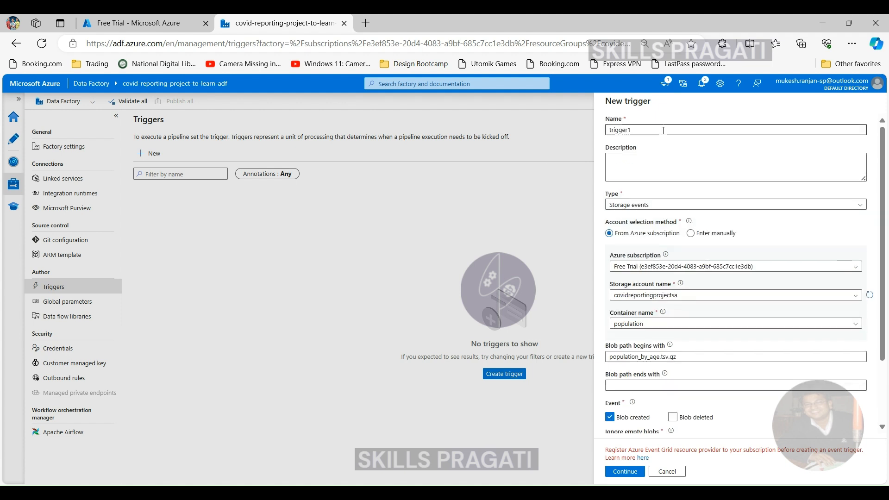
pyautogui.write('tr_ingest_populat')
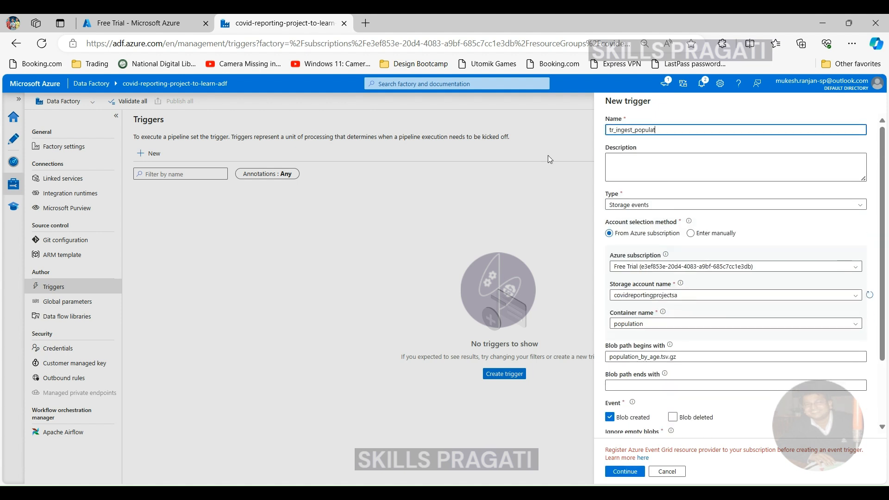
pyautogui.write('ion_data')
pyautogui.click(624, 471)
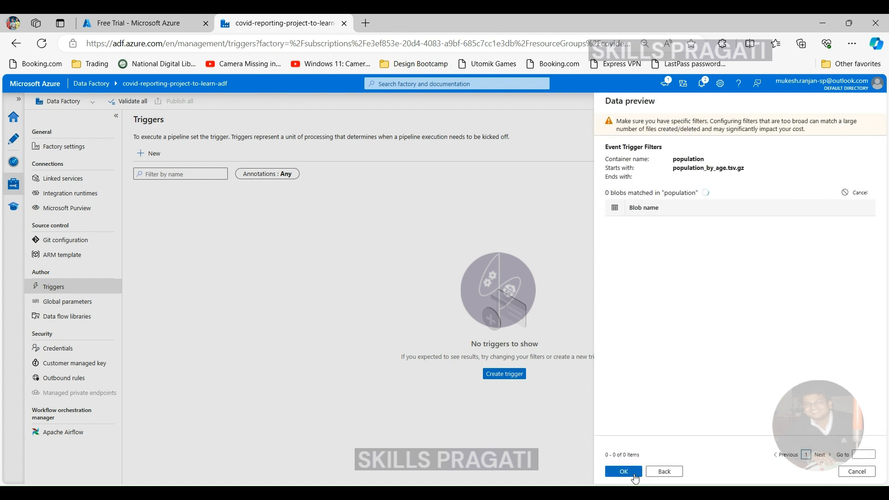
pyautogui.click(620, 471)
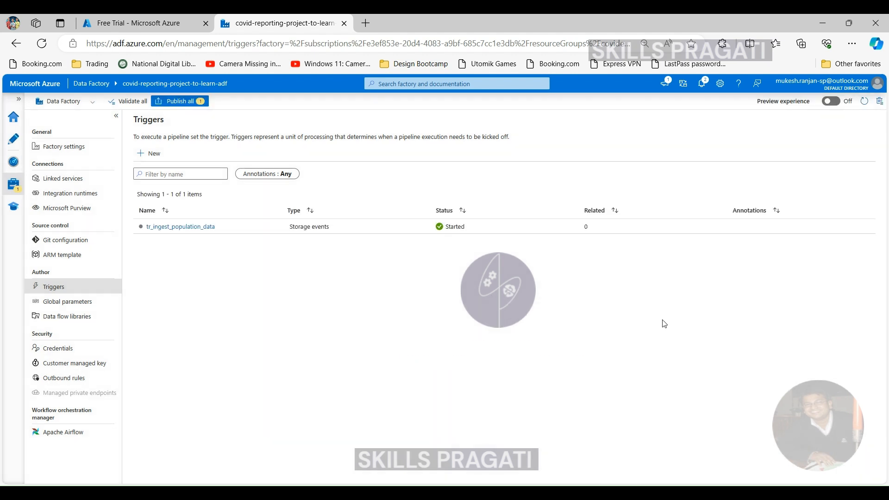
pyautogui.click(179, 101)
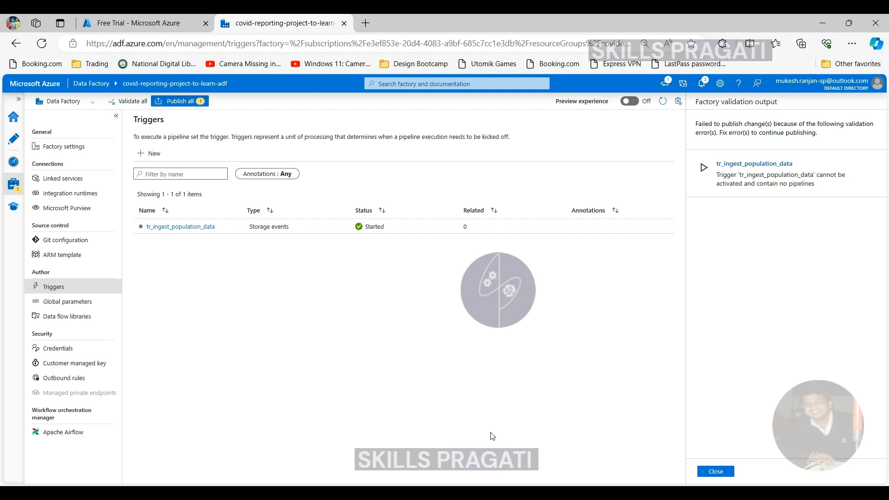
# - Attach the existing trigger tr_ingest_population_data to the pipeline pl_crp_ingest_population_data, keeping its settings and Started status
pyautogui.click(11, 141)
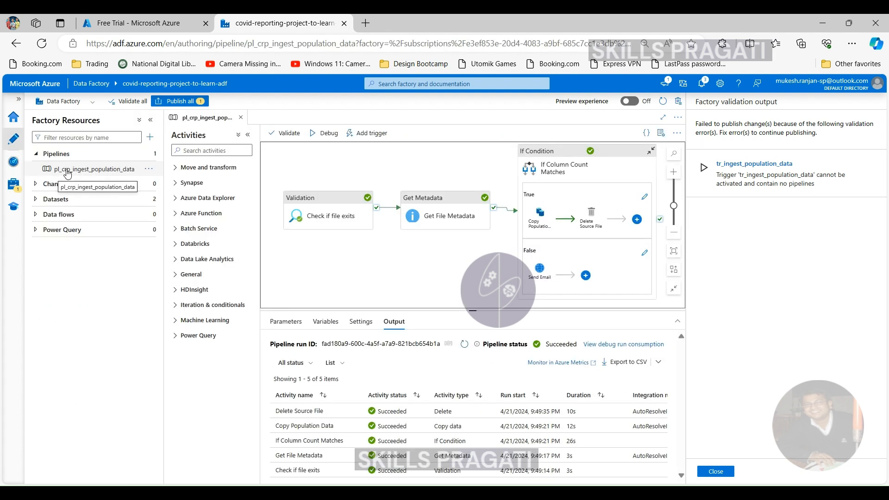
pyautogui.click(372, 134)
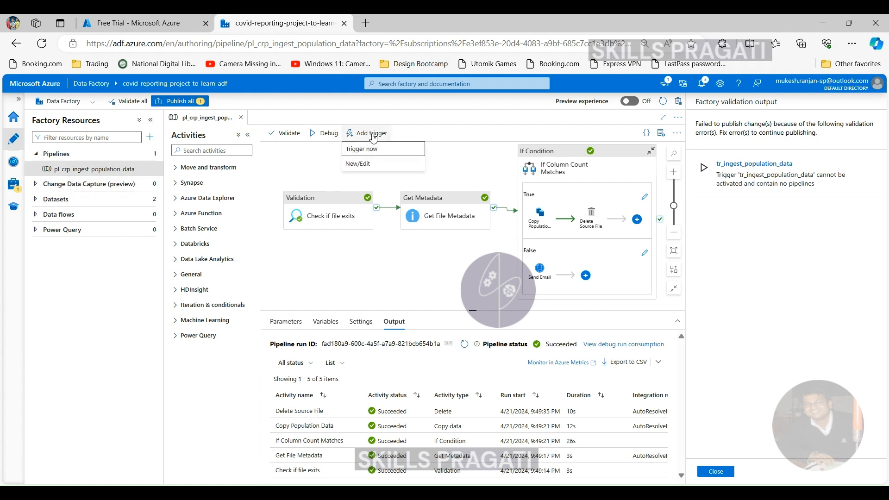
pyautogui.click(356, 164)
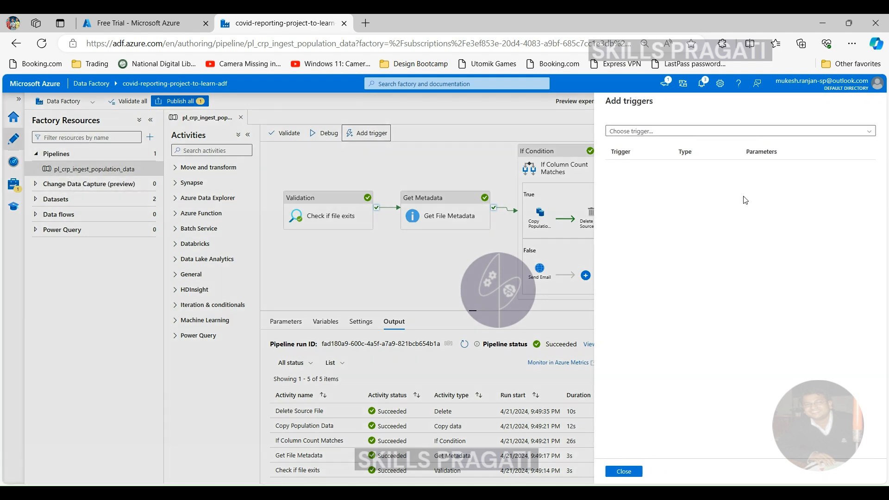
pyautogui.click(648, 131)
pyautogui.click(648, 173)
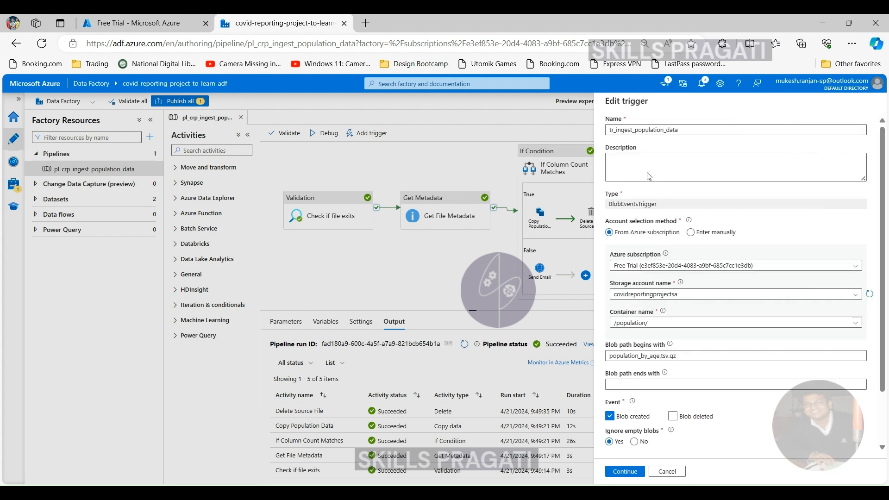
pyautogui.scroll(-3, 740, 375)
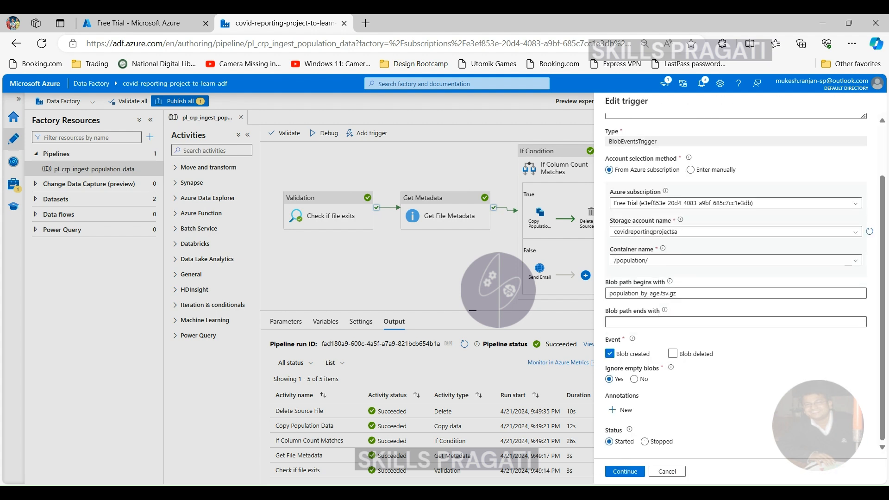
pyautogui.click(624, 471)
pyautogui.click(626, 471)
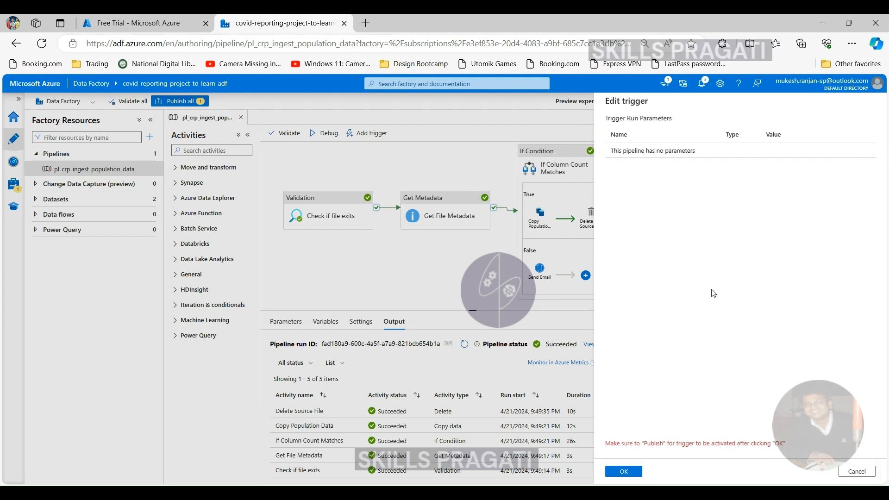
pyautogui.click(625, 471)
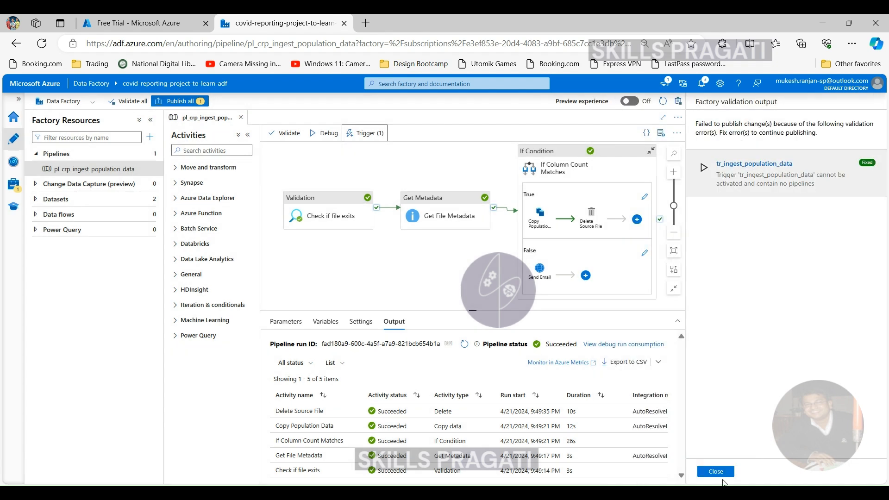
# - Dismiss the validation output and publish the pending trigger to the live environment, ending in the pipeline run monitoring
pyautogui.click(716, 471)
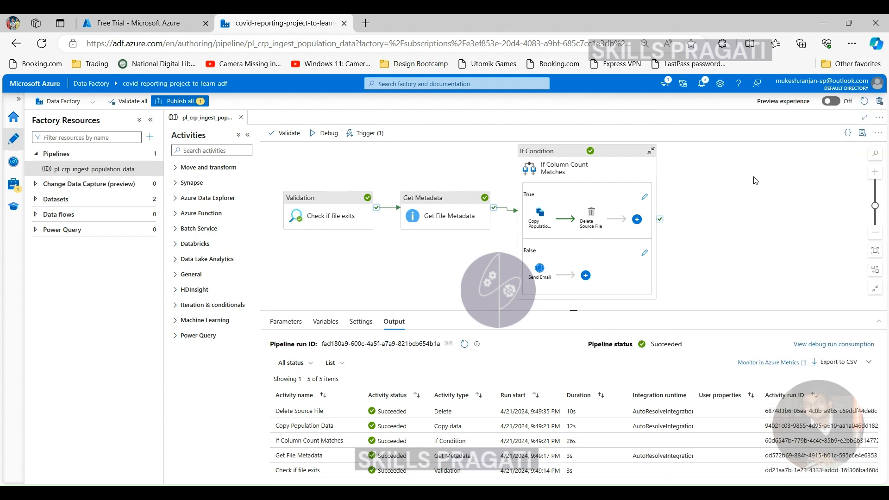
pyautogui.click(180, 101)
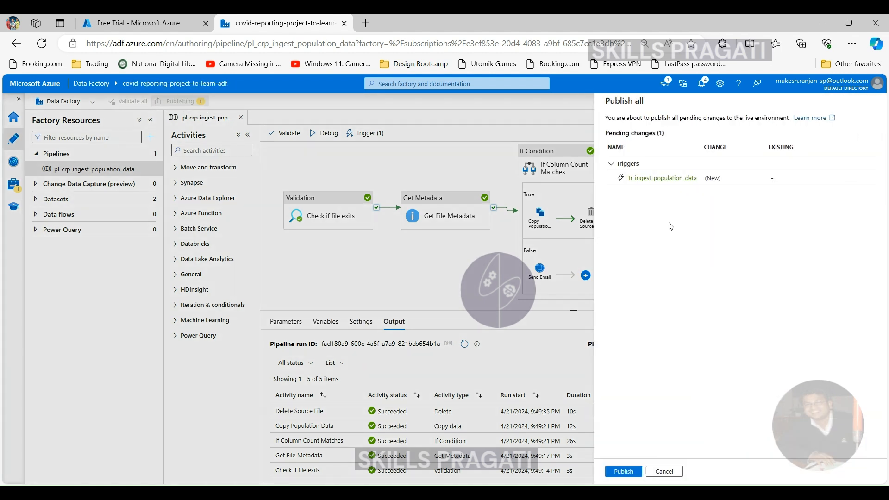
pyautogui.click(622, 471)
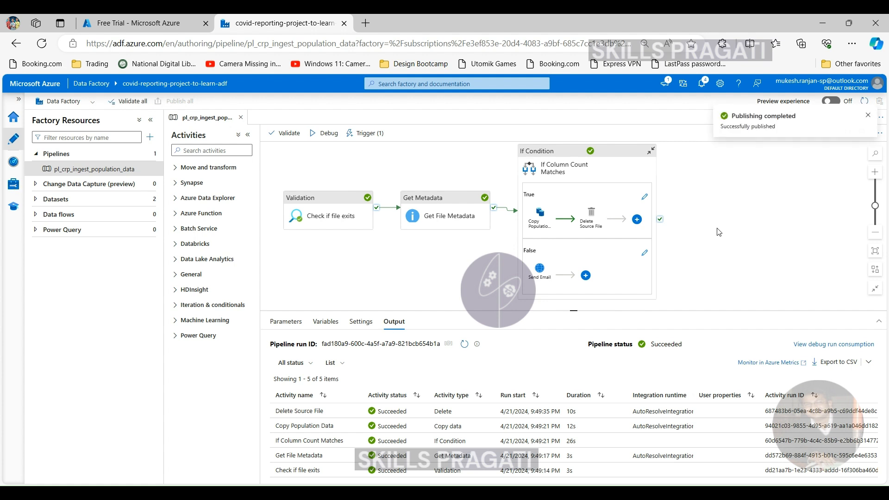
pyautogui.click(12, 163)
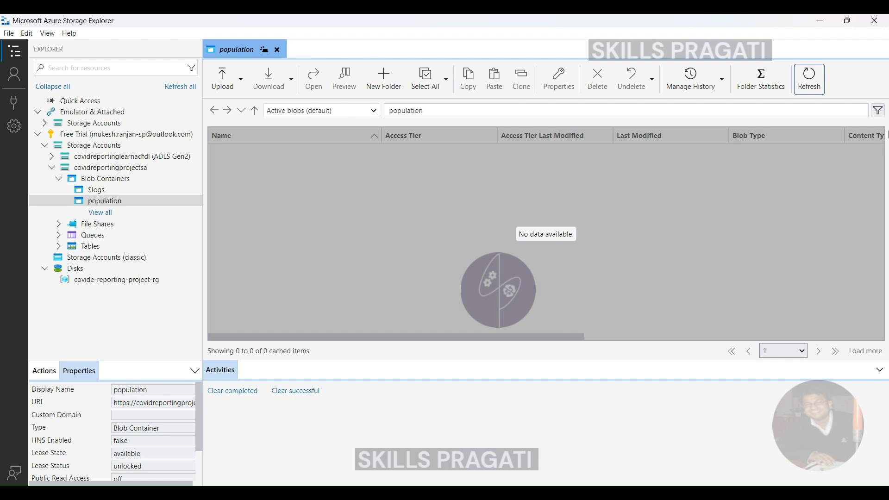
# - In Azure Storage Explorer, refresh the population container and upload population_by_age.tsv.gz to it as a block blob
pyautogui.click(804, 79)
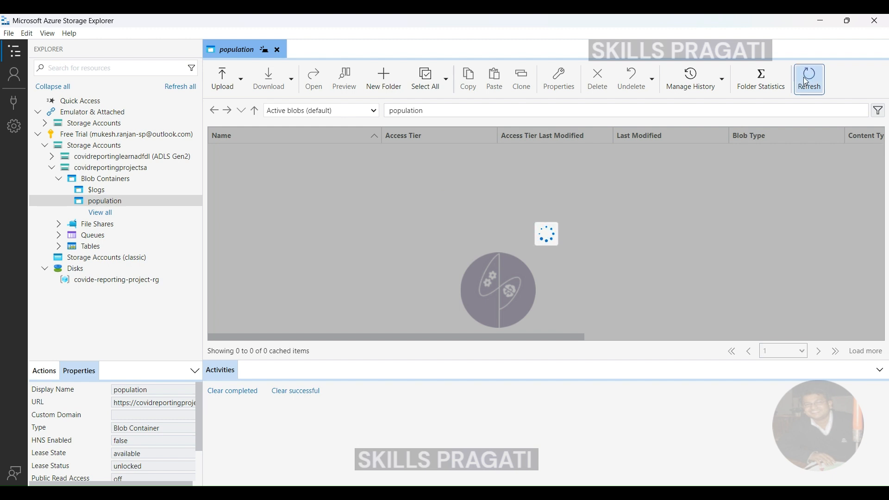
pyautogui.click(222, 79)
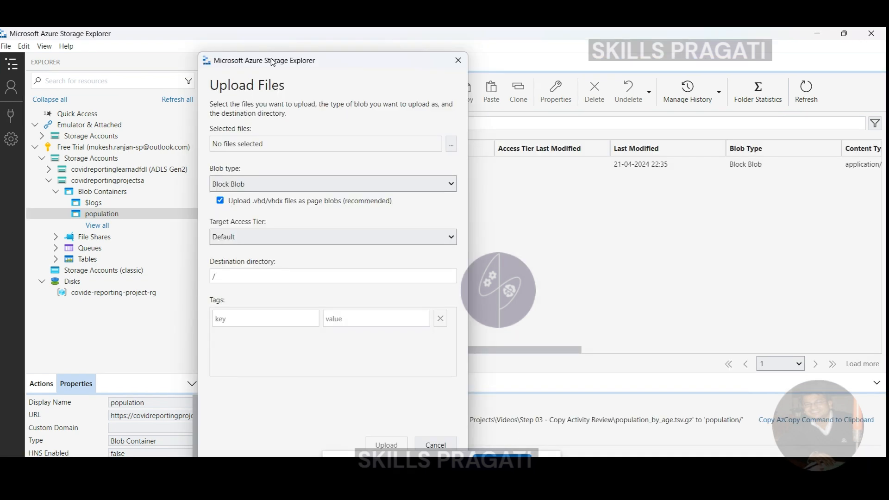
pyautogui.click(451, 144)
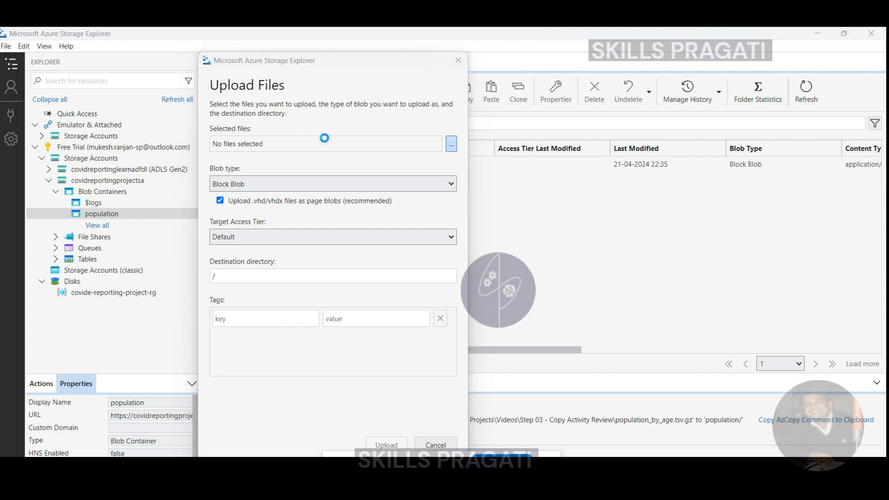
pyautogui.click(370, 201)
pyautogui.click(588, 386)
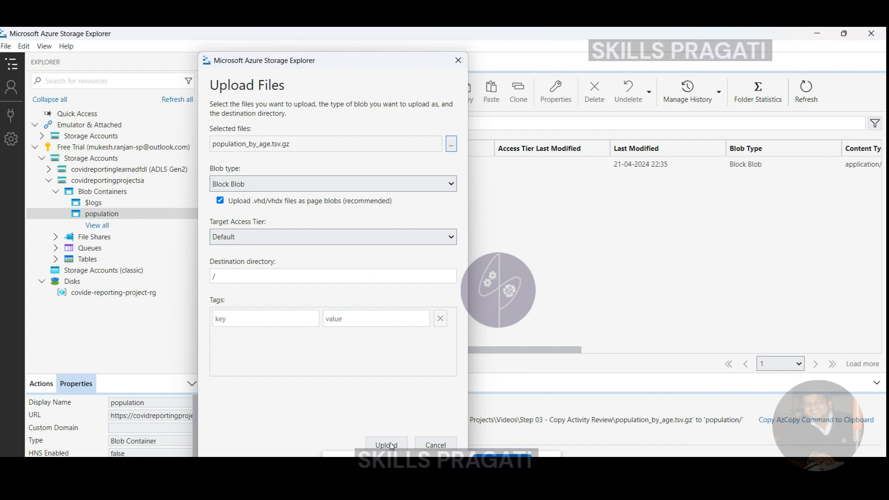
pyautogui.click(391, 446)
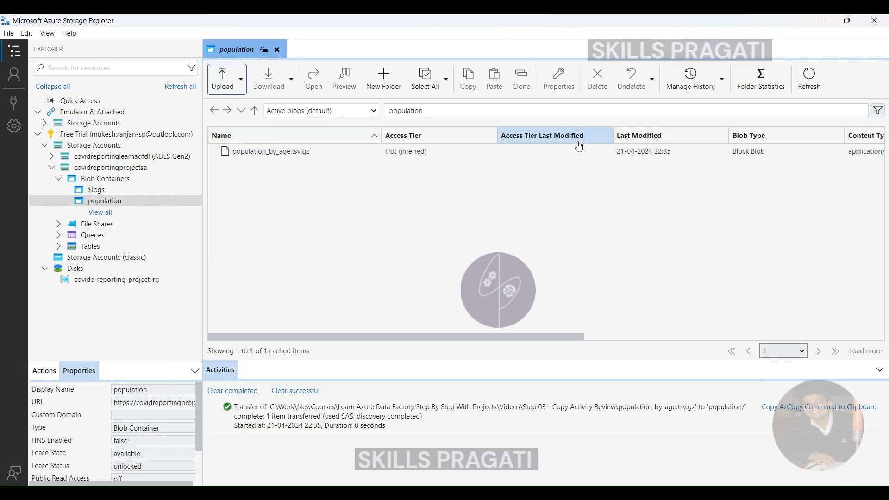
pyautogui.click(339, 149)
# - Switch back to Azure Data Factory and refresh the triggered pipeline runs to check the progress of the ingestion run
pyautogui.hotkey('alt', 'Tab')
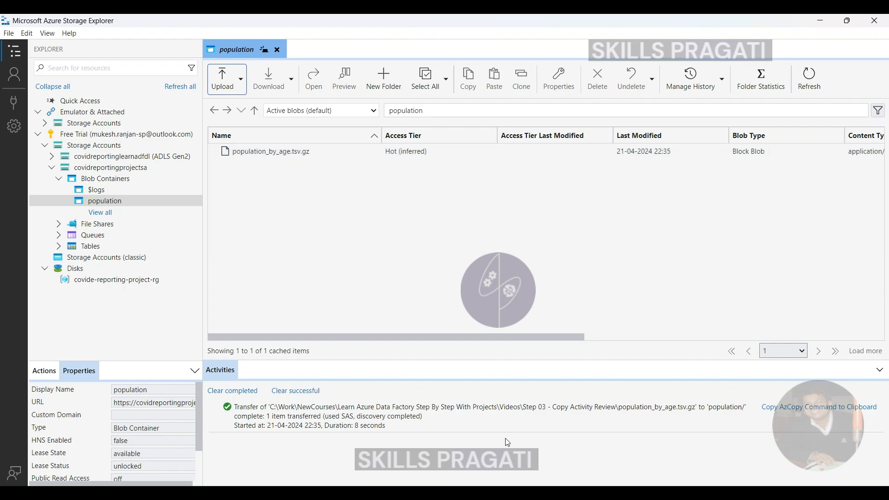
pyautogui.click(324, 123)
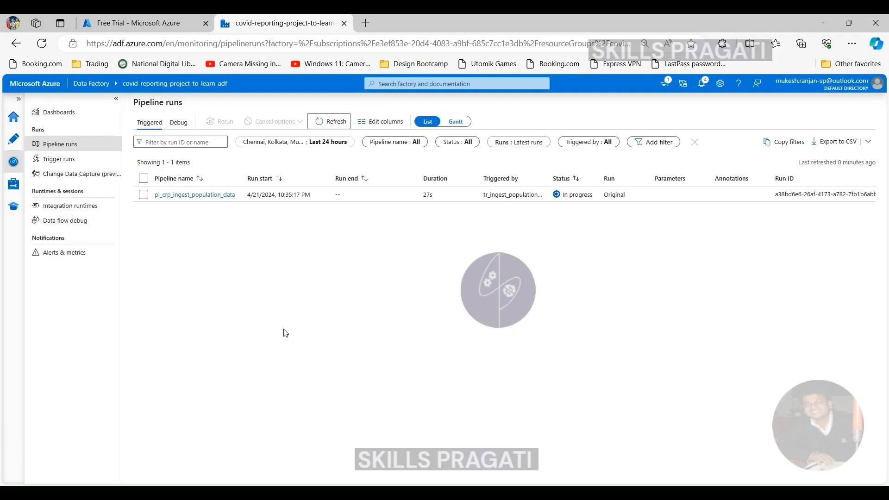
pyautogui.click(324, 122)
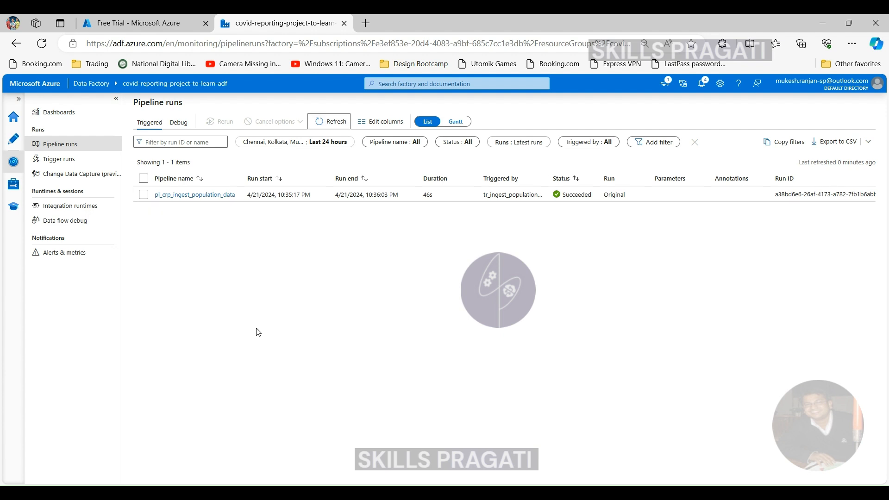
# - Review the monitoring dashboards, pipeline runs, trigger runs, integration runtimes and data flow debug sessions of the factory
pyautogui.click(68, 116)
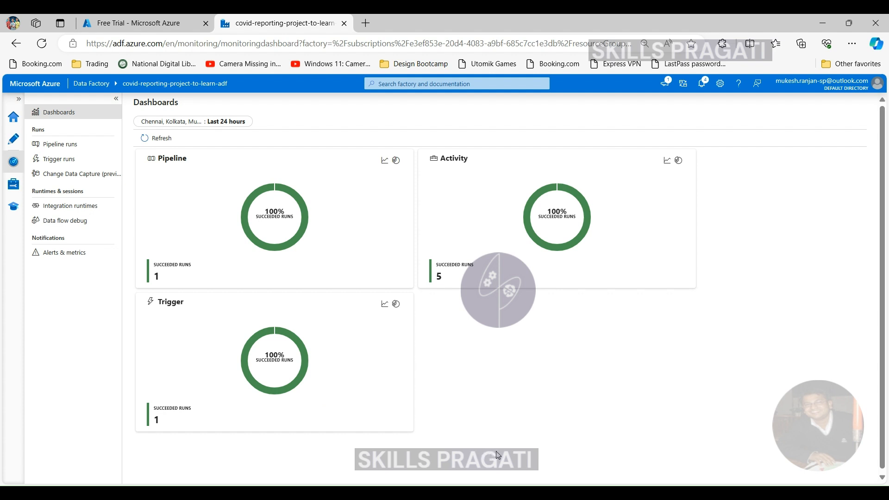
pyautogui.click(68, 145)
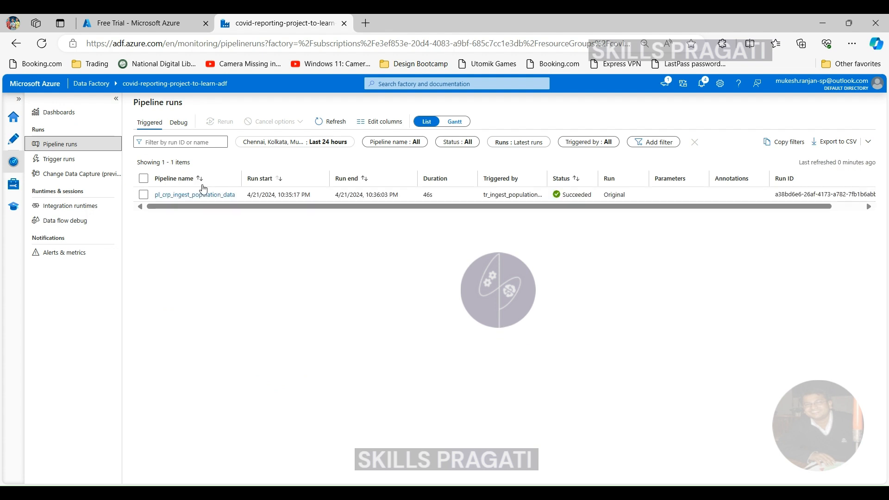
pyautogui.click(68, 161)
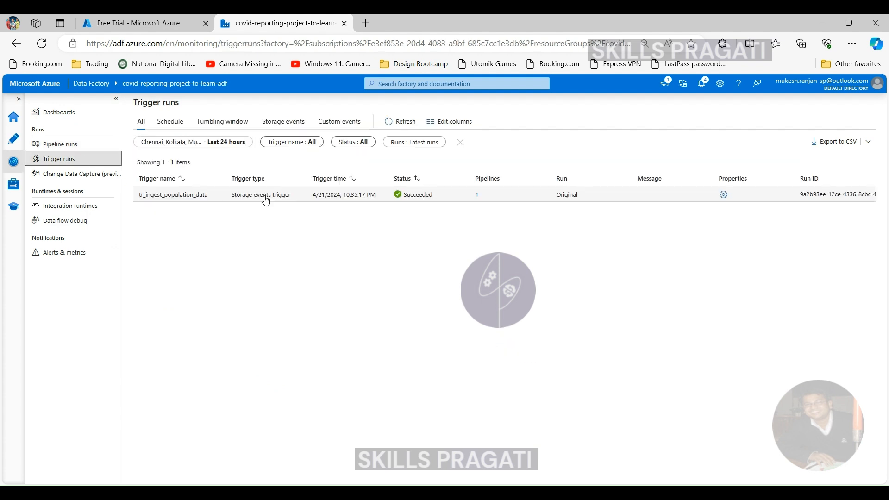
pyautogui.click(79, 205)
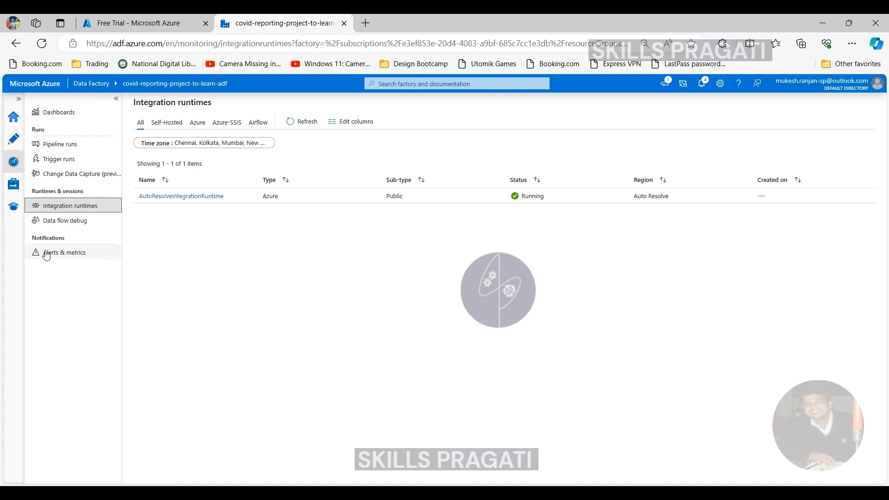
pyautogui.click(55, 222)
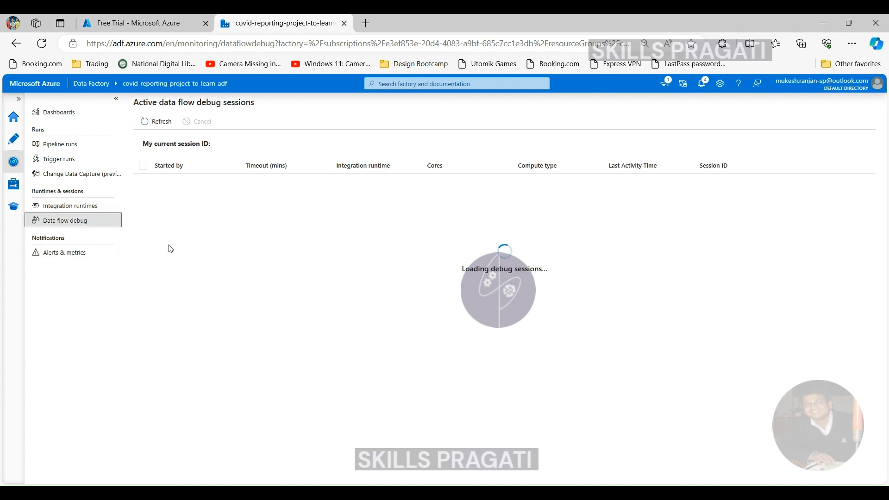
# - Look at the alerts and metrics and the form for a new alert rule, and leave it without creating a rule
pyautogui.click(56, 256)
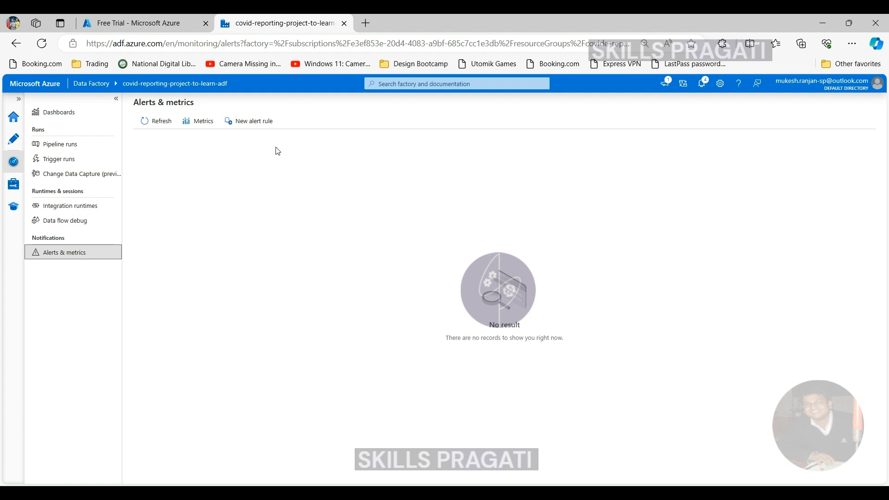
pyautogui.click(263, 124)
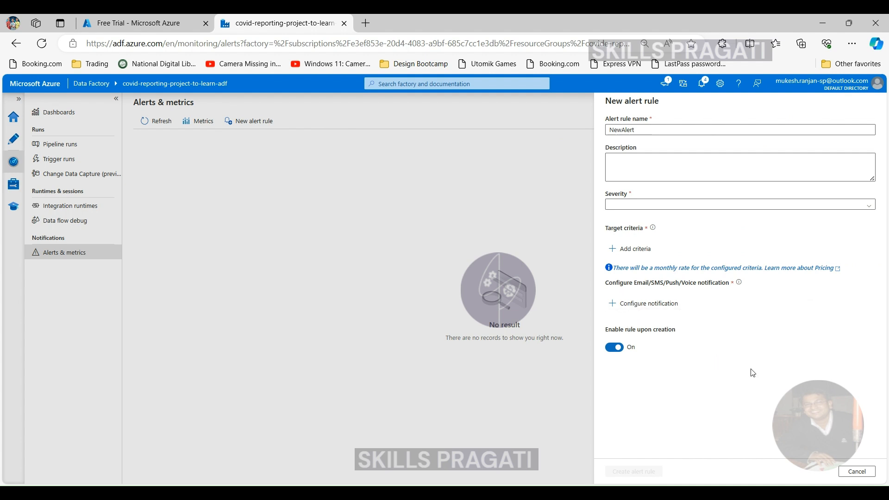
pyautogui.click(857, 471)
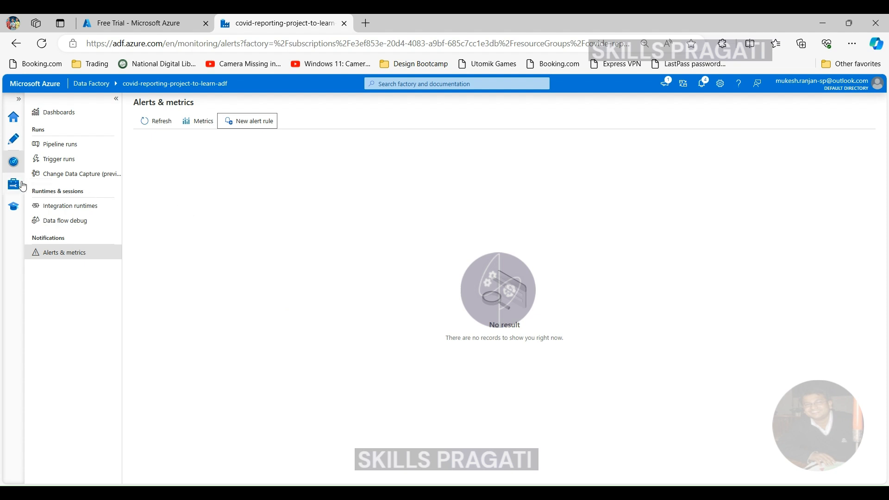
# - Compare the run of the storage events trigger with the pipeline run it started
pyautogui.click(55, 163)
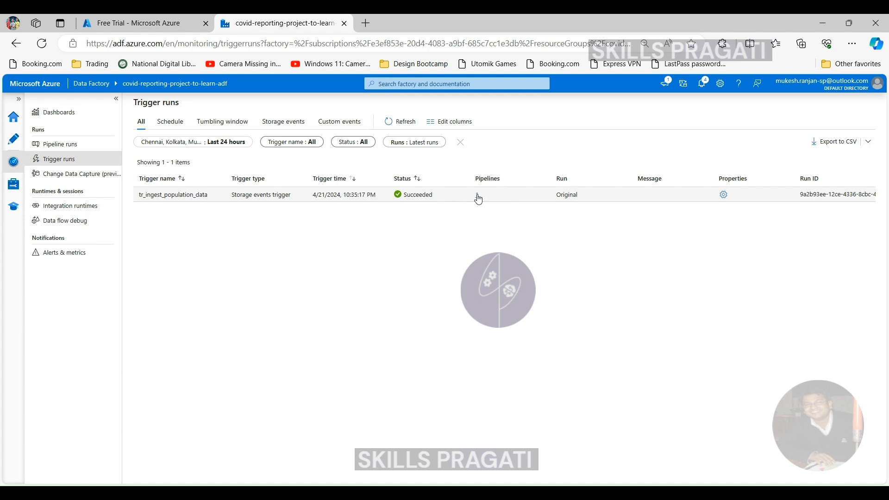
pyautogui.moveTo(478, 195); pyautogui.dragTo(481, 242)
pyautogui.click(59, 142)
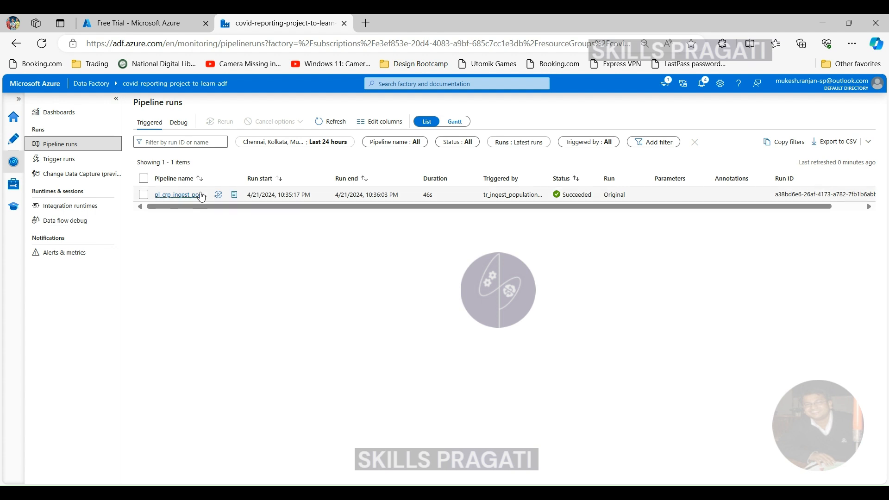
pyautogui.click(69, 159)
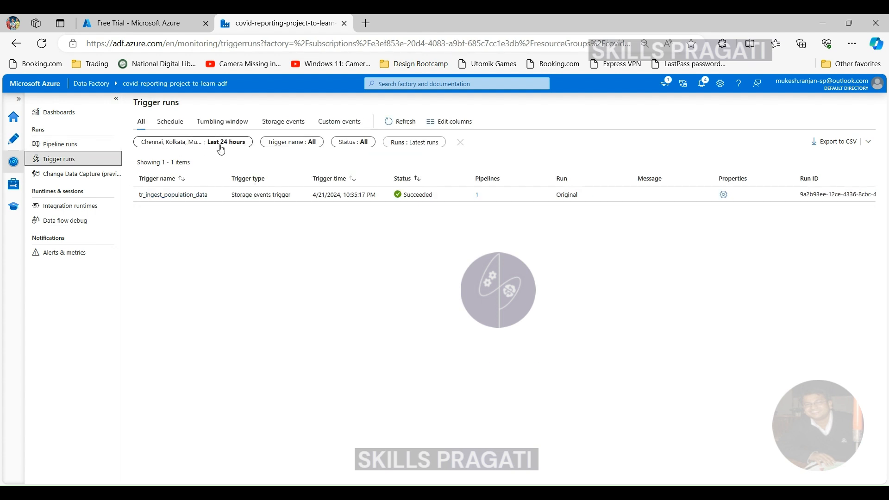
# - Examine the time range, trigger name and status filter options for the trigger runs without changing them
pyautogui.click(223, 144)
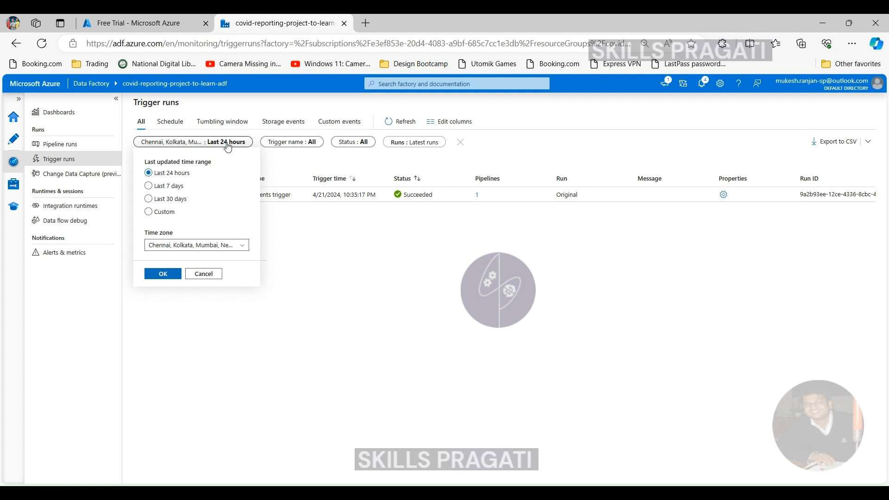
pyautogui.click(227, 143)
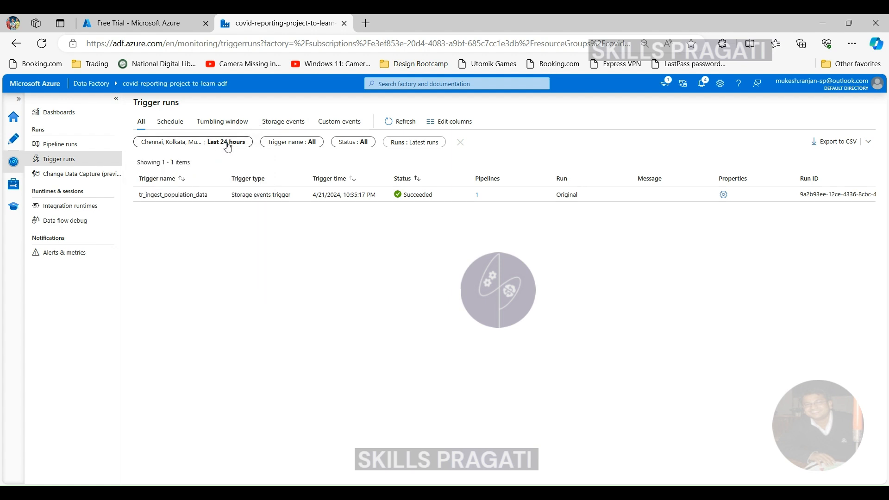
pyautogui.click(297, 142)
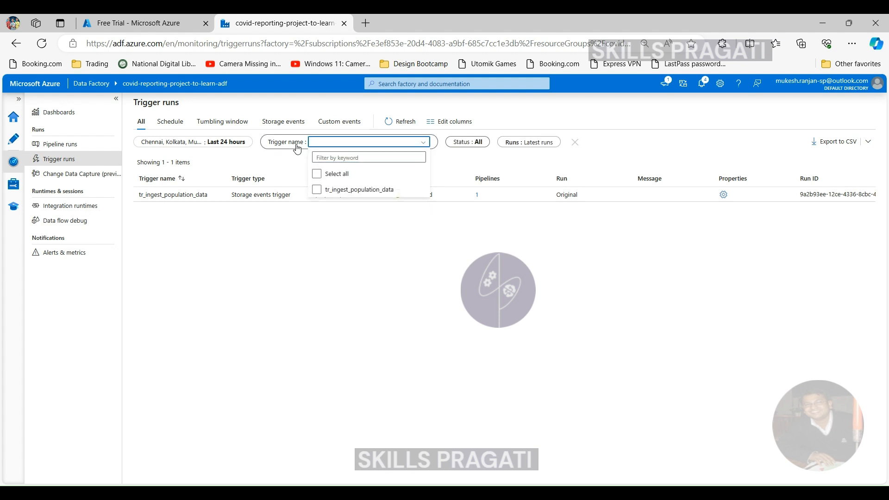
pyautogui.click(476, 143)
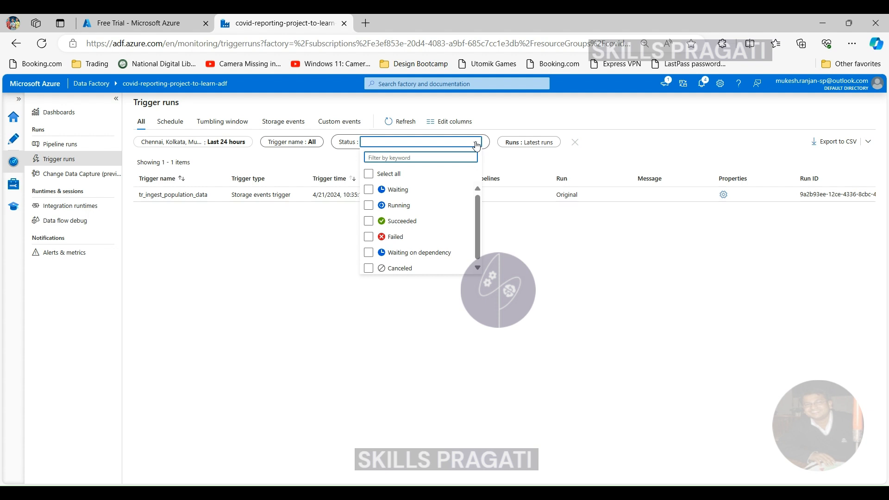
pyautogui.click(476, 144)
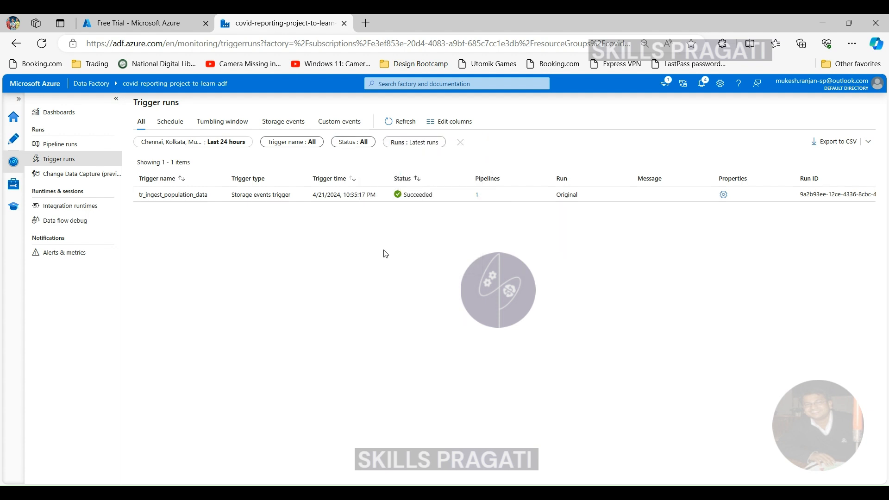
# - Look through the trigger runs by type: schedule, tumbling window, storage events and custom events, and return to all runs
pyautogui.click(179, 122)
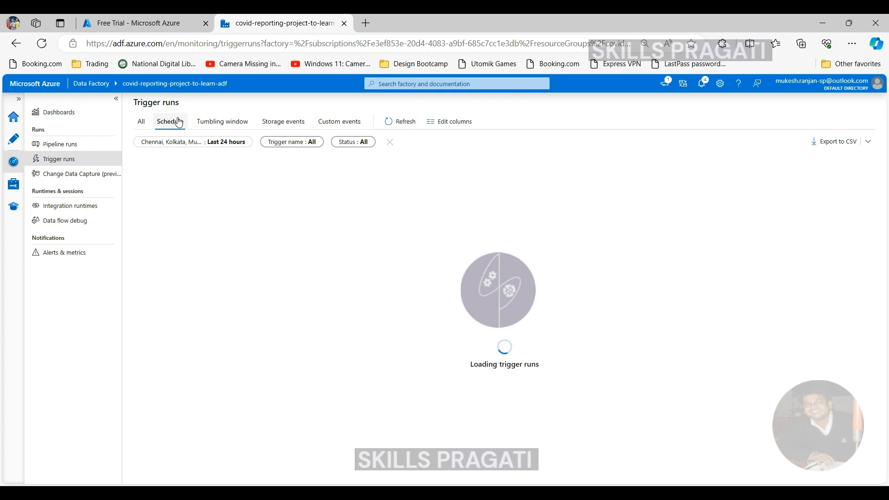
pyautogui.click(223, 123)
pyautogui.click(288, 122)
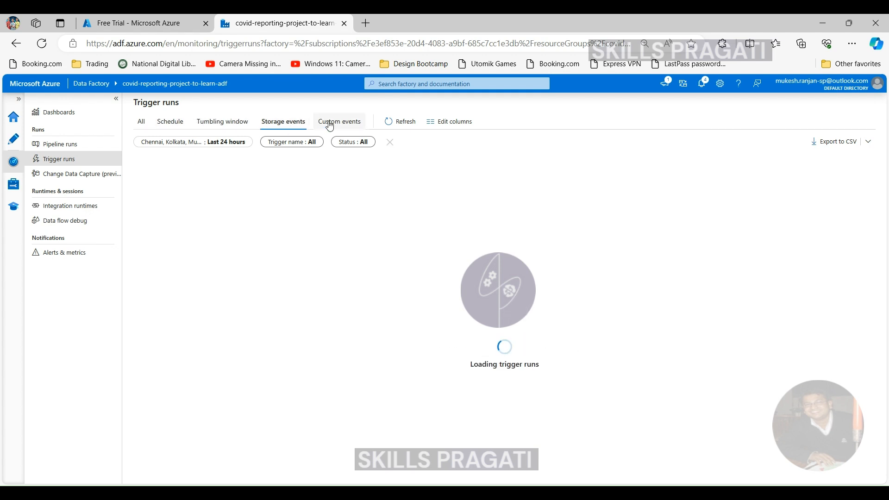
pyautogui.click(336, 122)
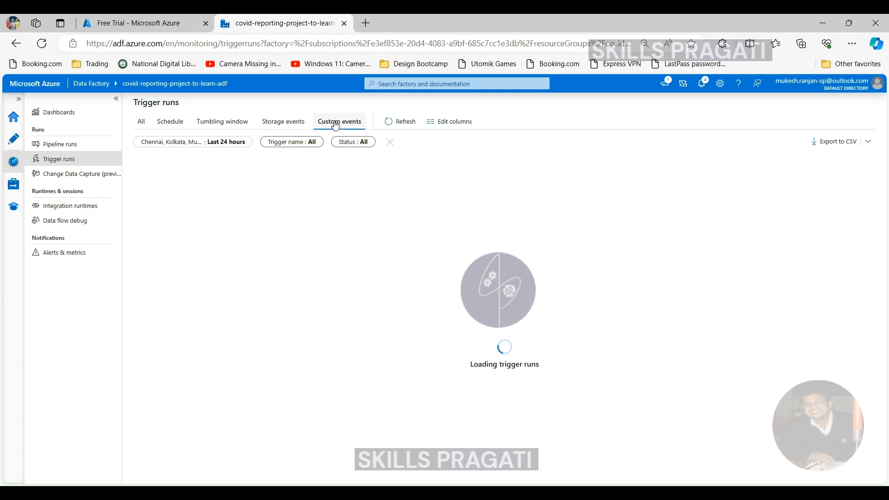
pyautogui.click(141, 121)
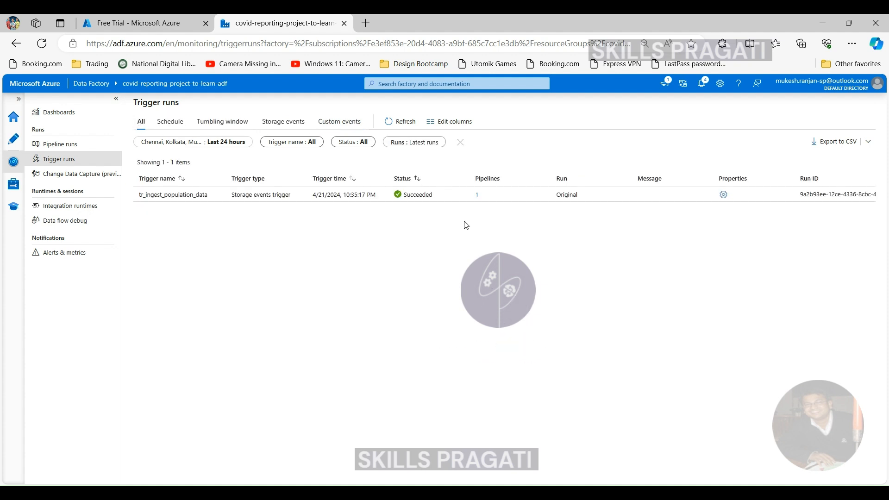
# - Open the details of the pl_crp_ingest_population_data pipeline run started by the tr_ingest_population_data trigger
pyautogui.click(479, 197)
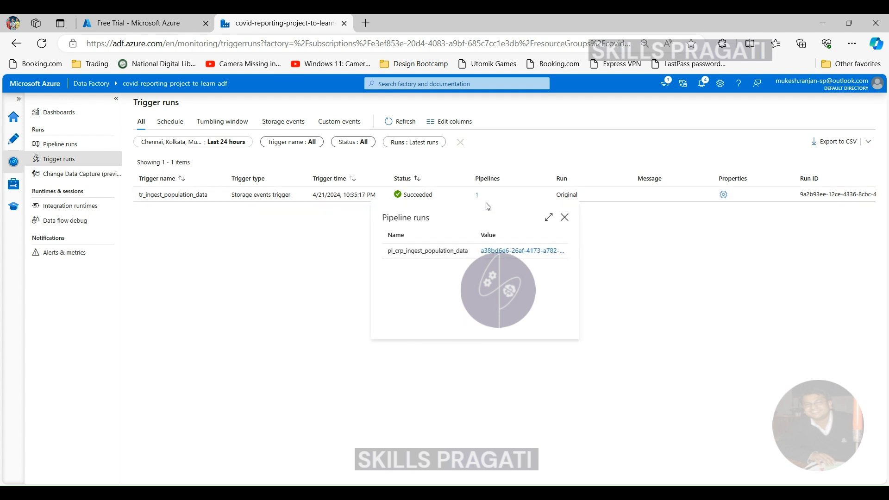
pyautogui.click(513, 250)
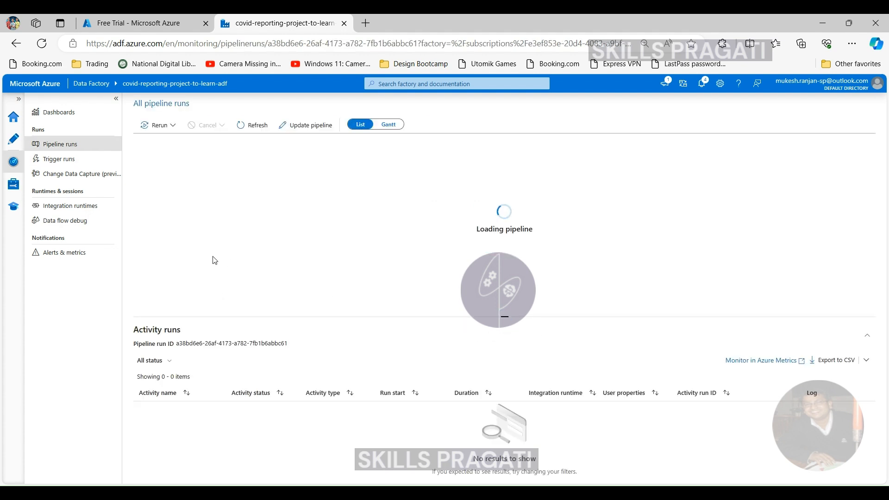